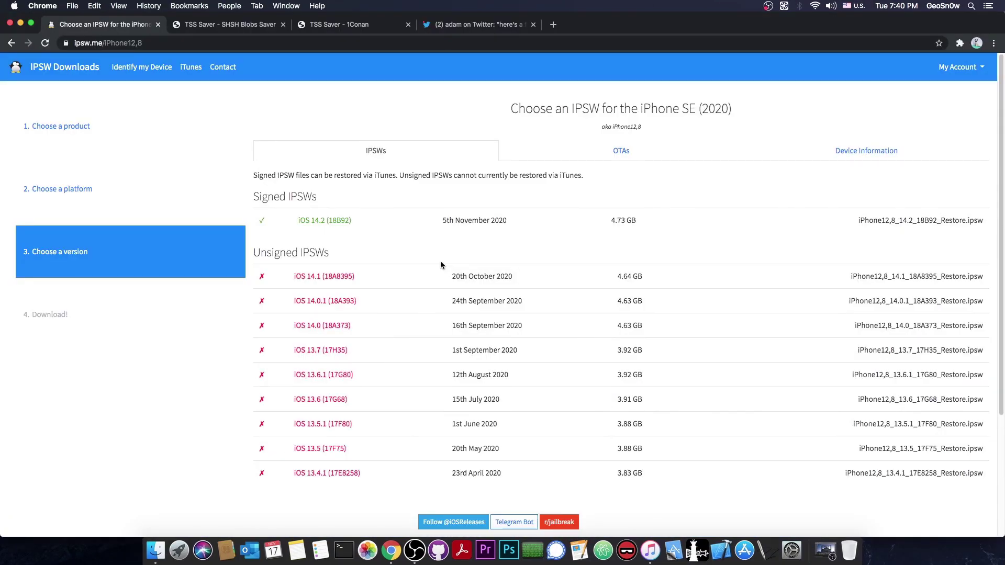
Look over the TSS Saver blob form, the Blob Checker page and the ipsw.me firmware list.
click(228, 25)
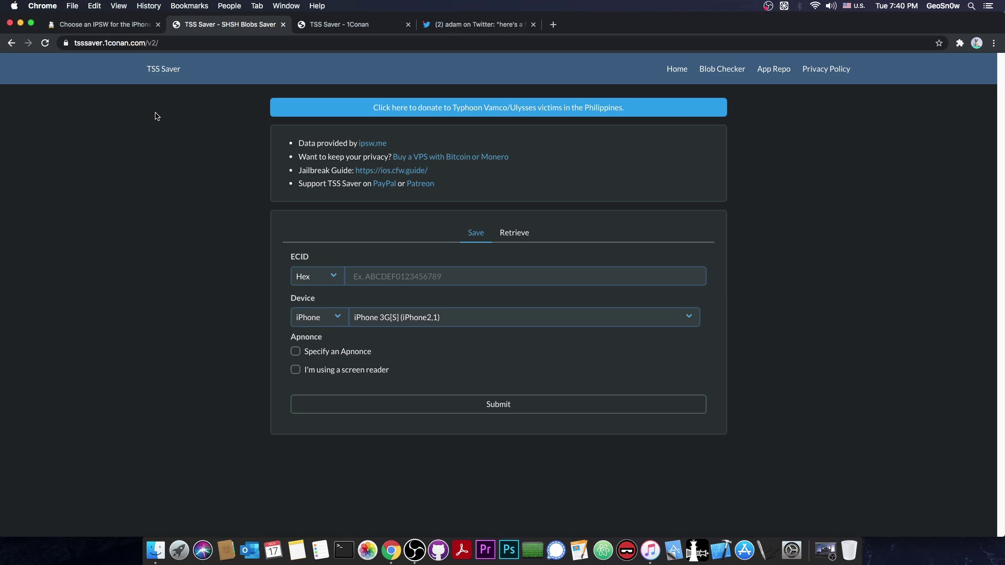
click(329, 26)
click(277, 25)
key(ctrl+shift+Tab)
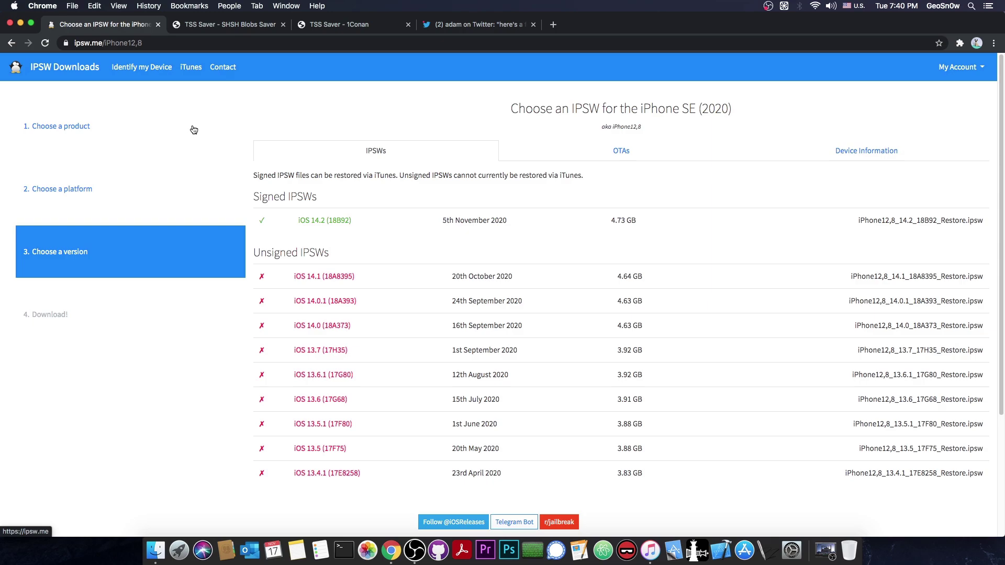
click(219, 25)
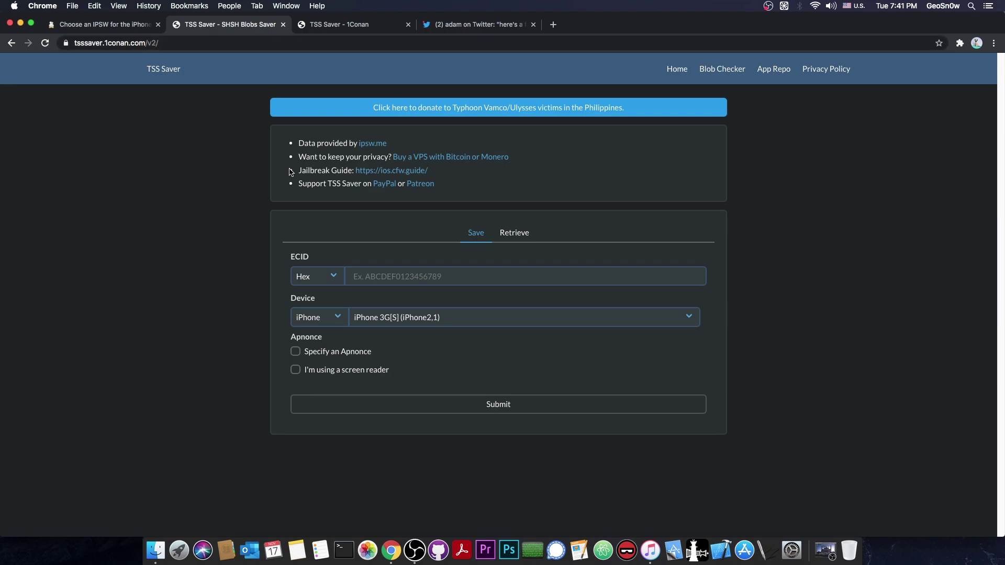
key(ctrl+shift+Tab)
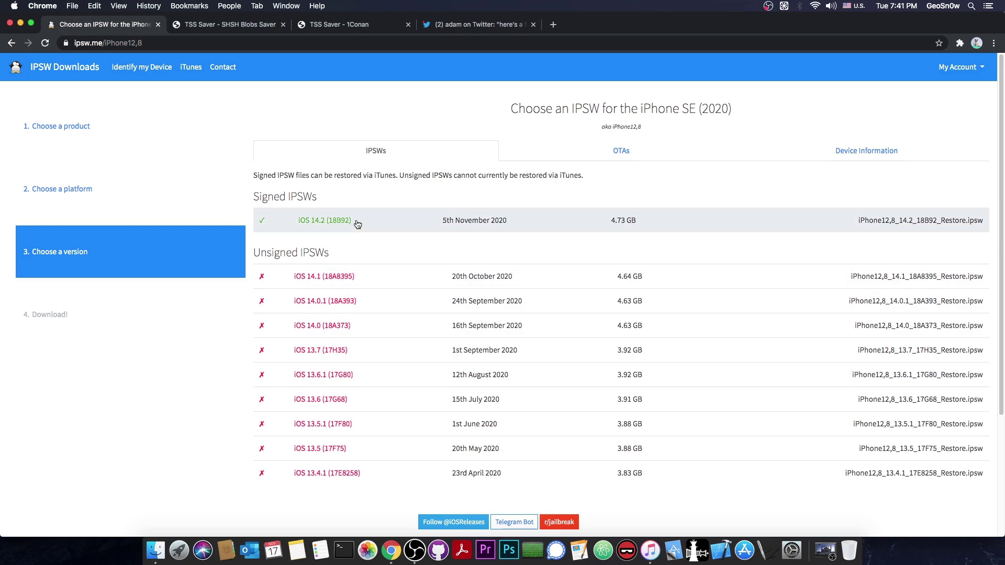
Follow the tweet's link to the futurerestore GitHub repo, skim the README, then return to TSS Saver.
click(463, 24)
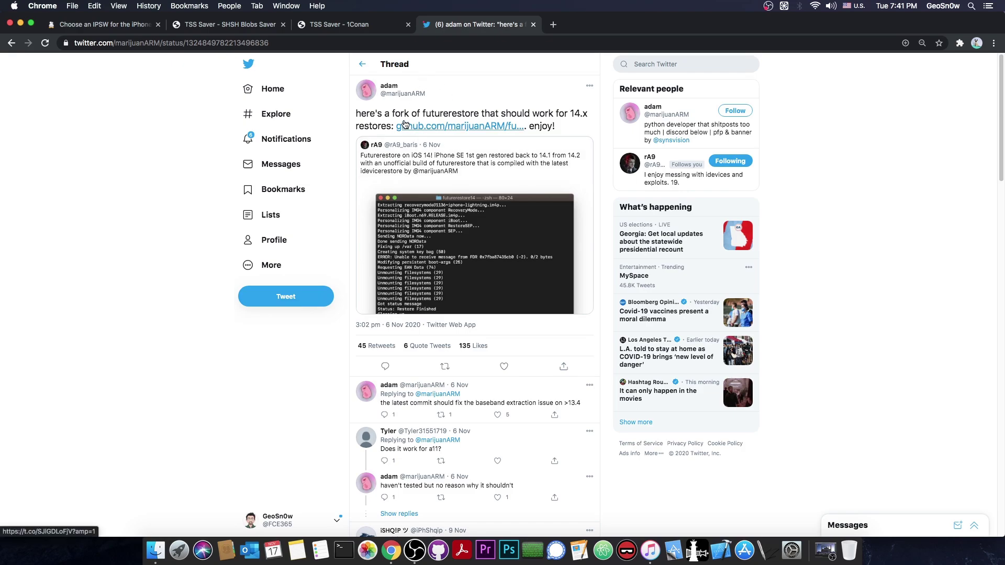
click(449, 128)
key(super+alt+Left)
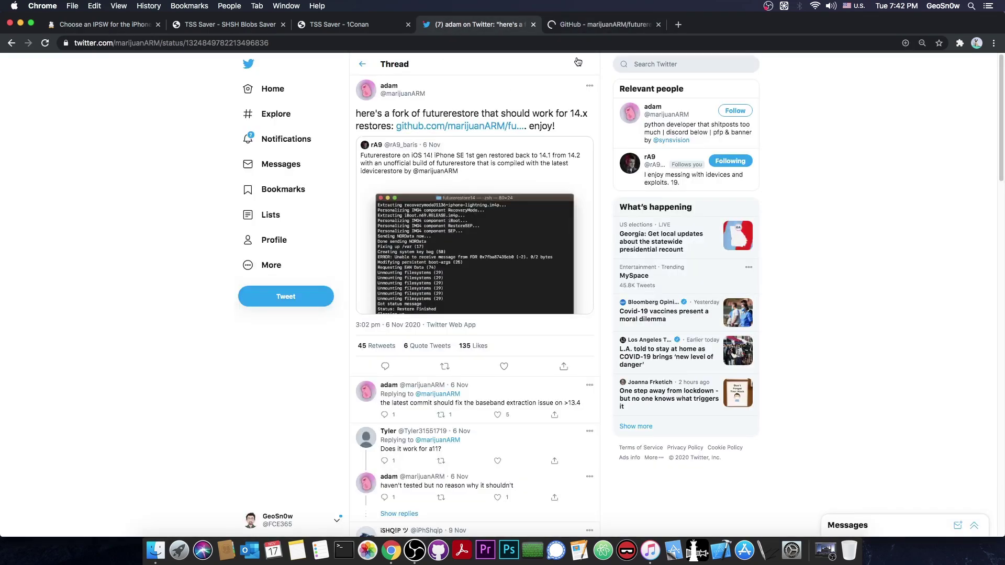
click(589, 28)
scroll(457, 161, down, 5)
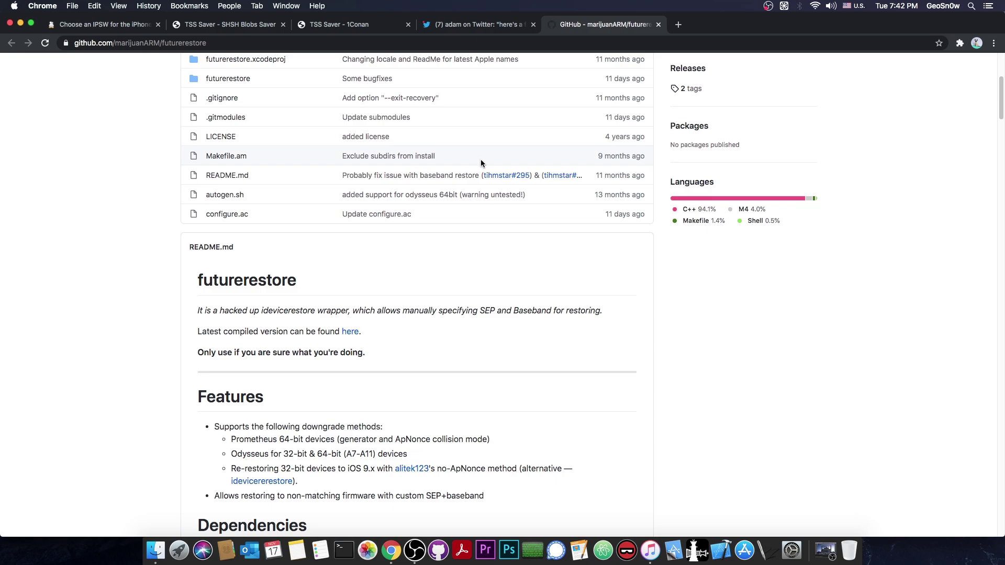
scroll(481, 158, up, 2)
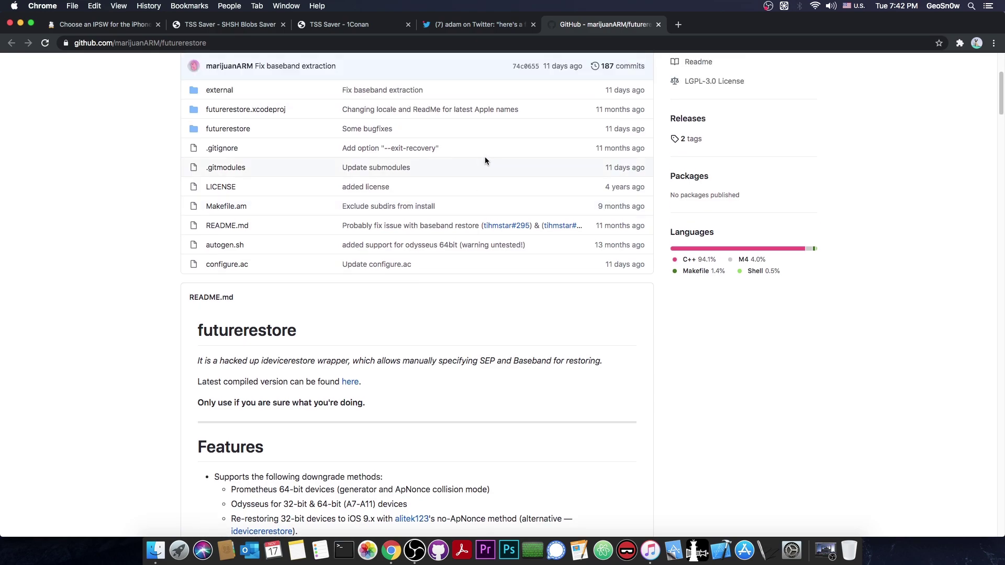
key(super+2)
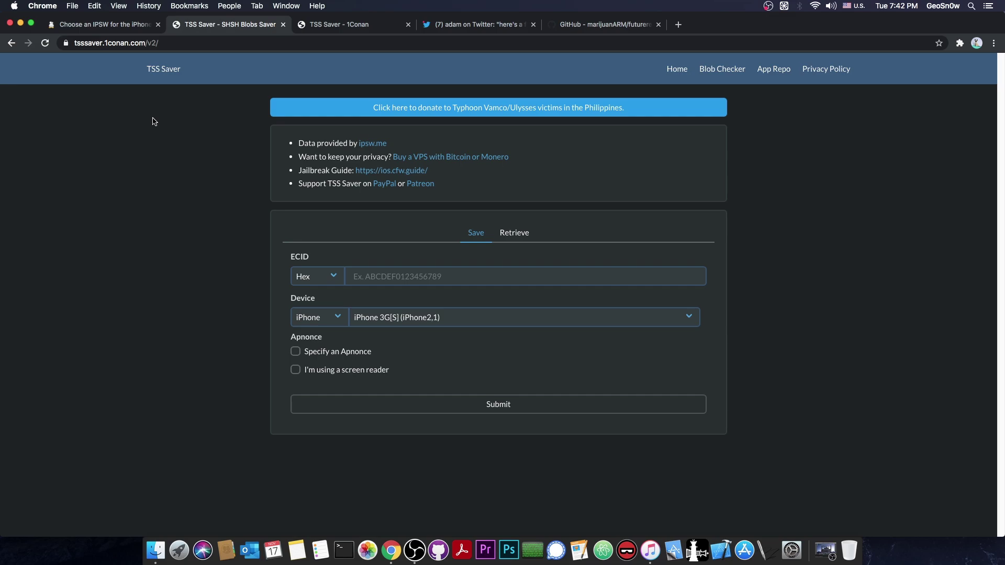
click(331, 26)
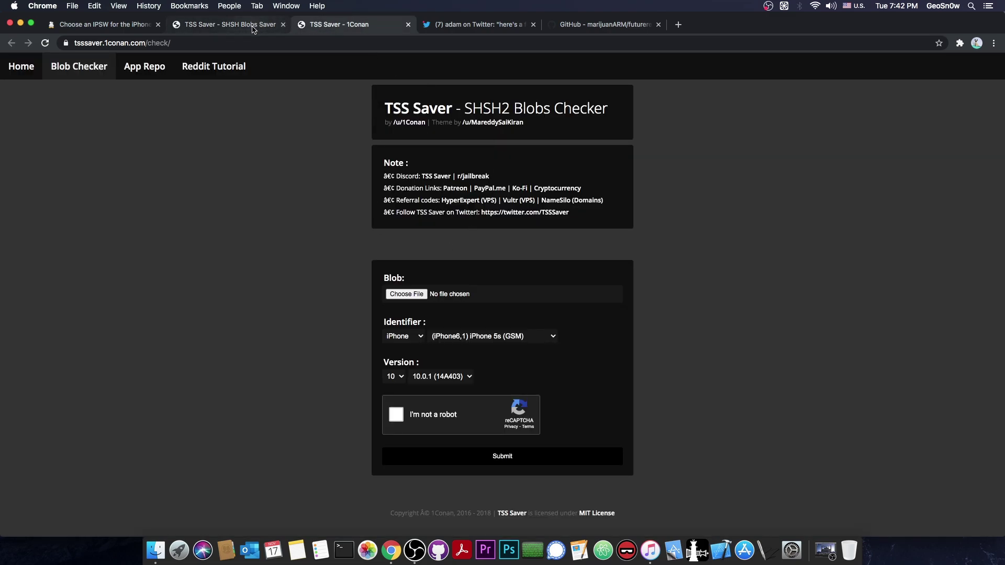
click(253, 28)
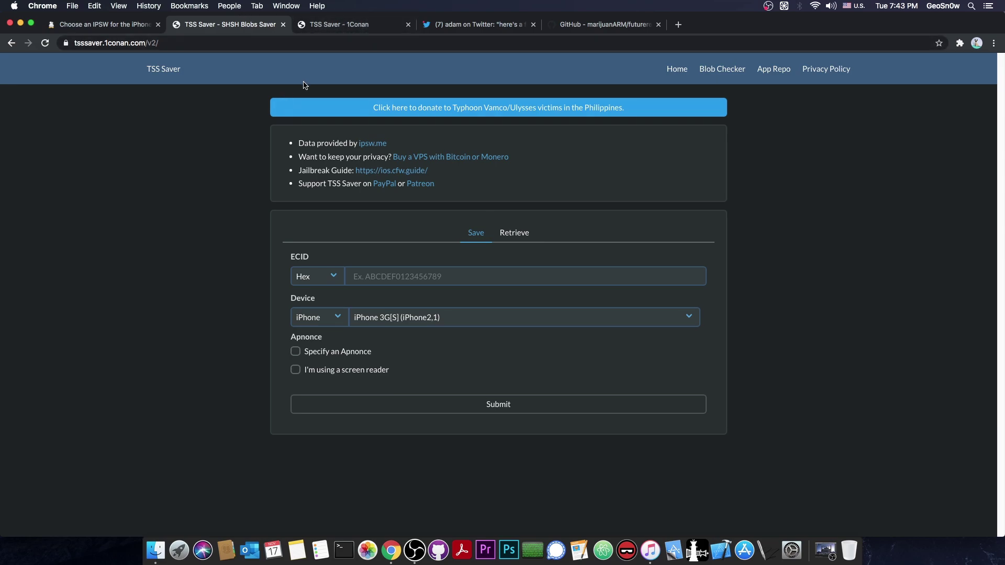
Copy the iPod's ECID from its iTunes summary page by cycling Serial Number to ECID.
click(20, 23)
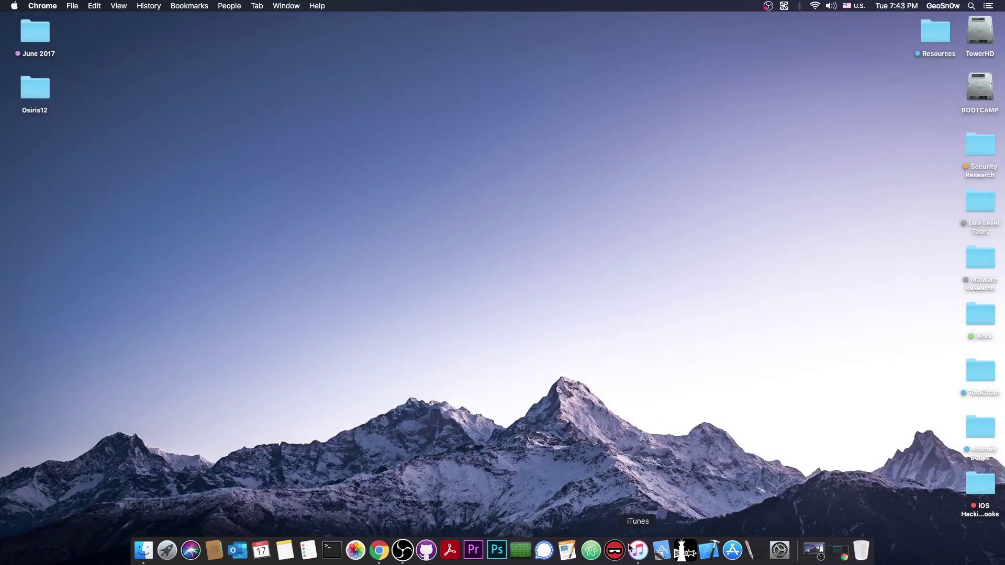
click(633, 549)
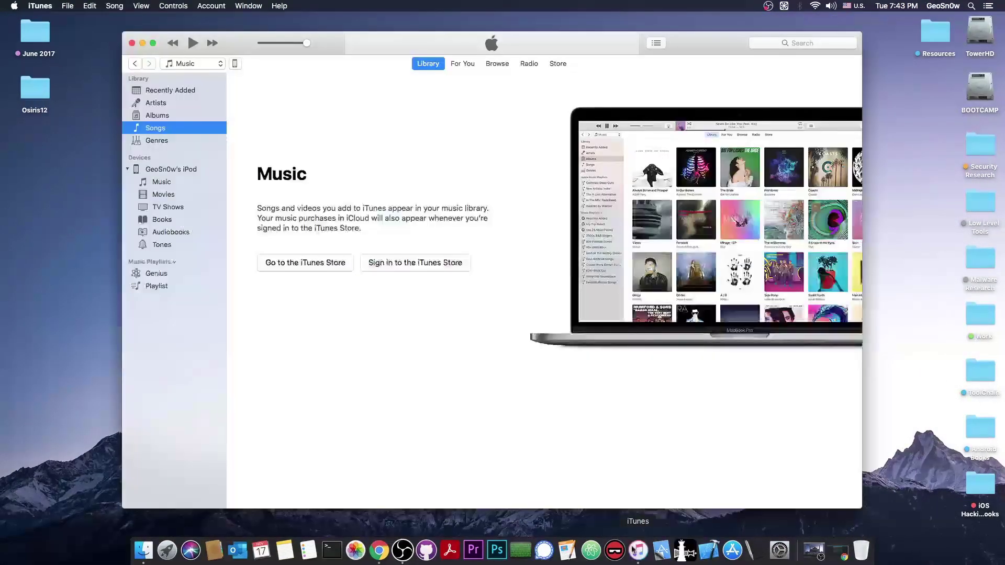
click(236, 63)
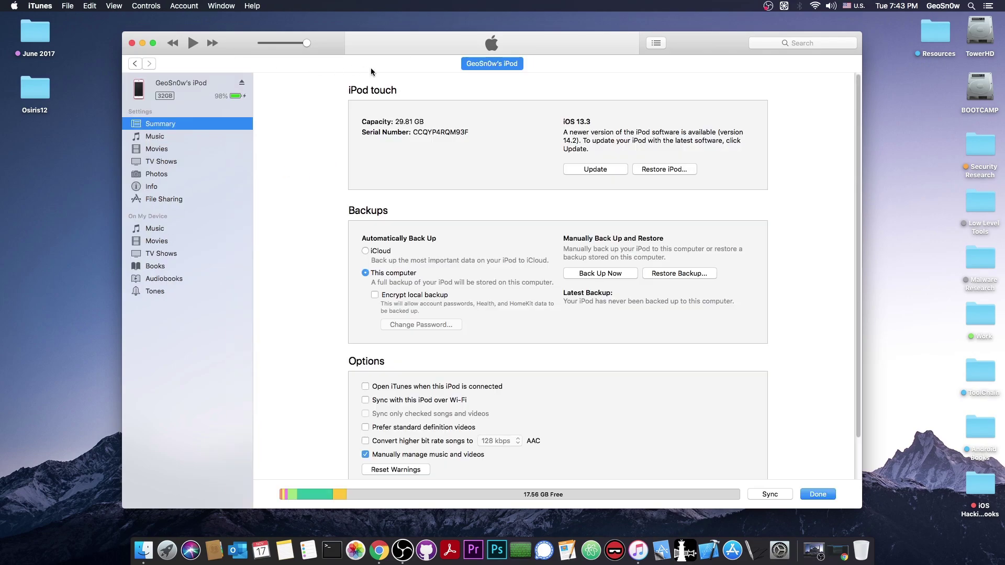
click(381, 133)
click(370, 135)
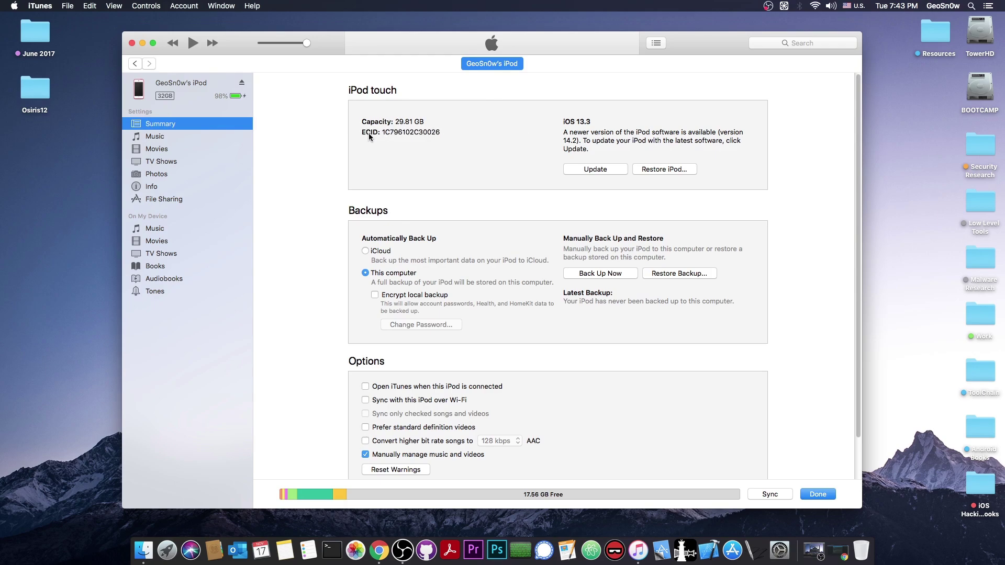
right_click(397, 135)
click(414, 135)
key(super+Tab)
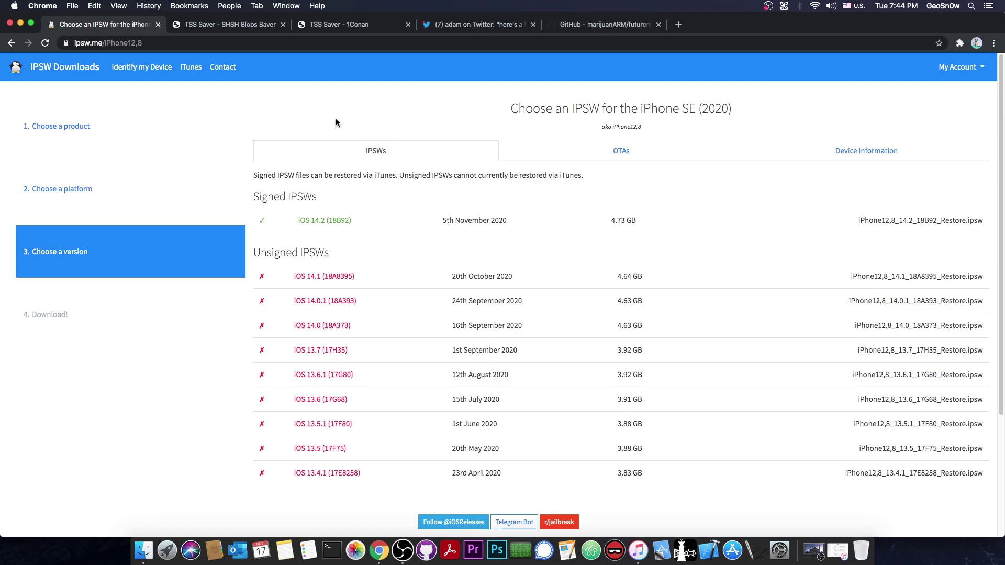
Paste the copied ECID into the TSS Saver form with Hex as the format.
key(ctrl+Tab)
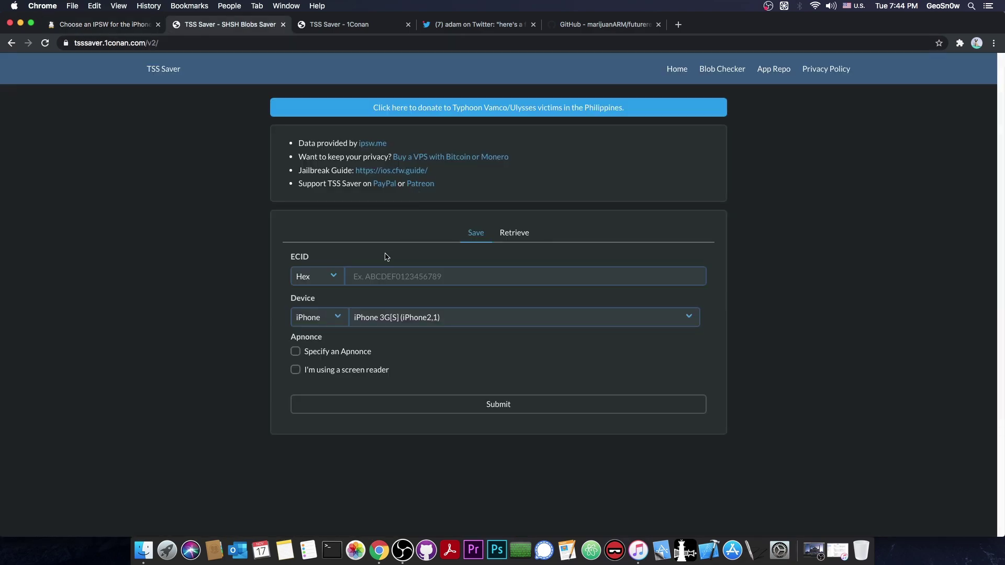
click(330, 275)
click(330, 274)
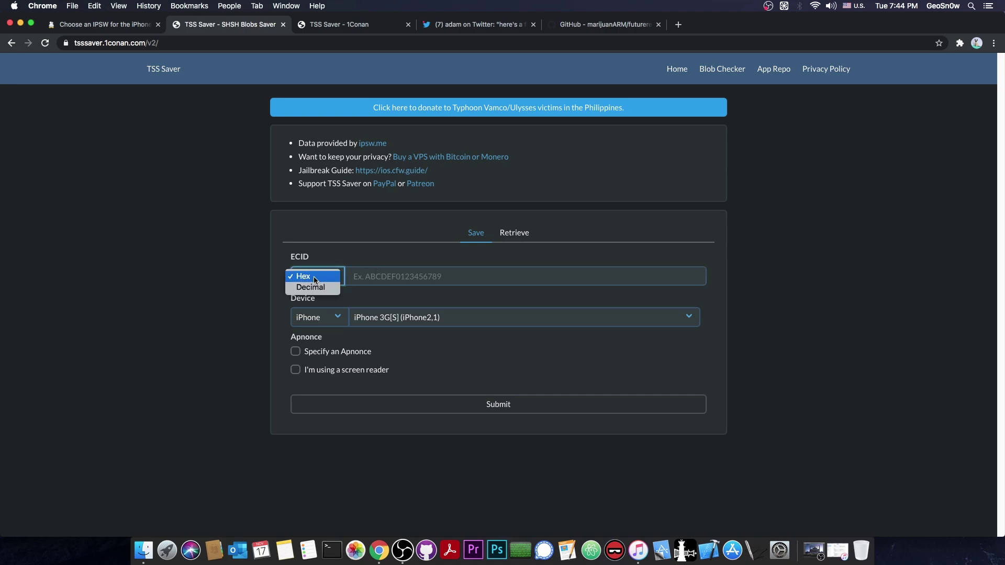
click(376, 283)
click(409, 278)
text(1C796102C30026)
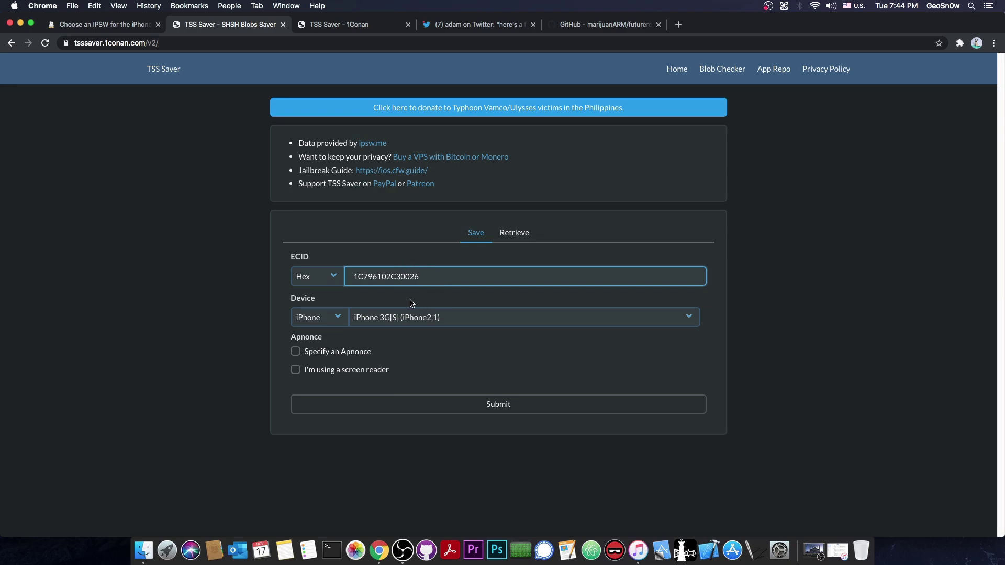
Choose iPod touch 7 (iPod9,1), leave 'Specify an Apnonce' unchecked, and submit the form.
click(335, 320)
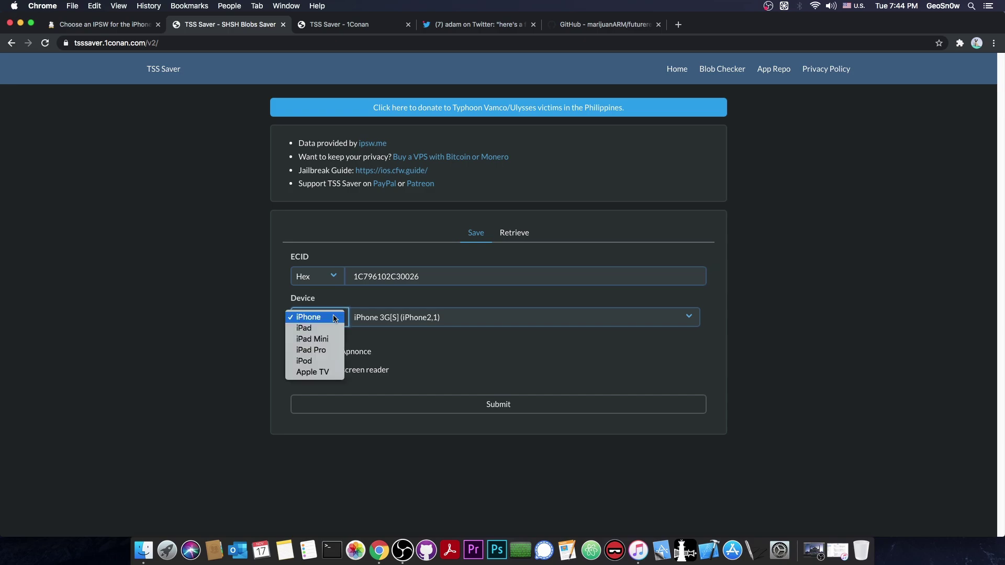
click(319, 362)
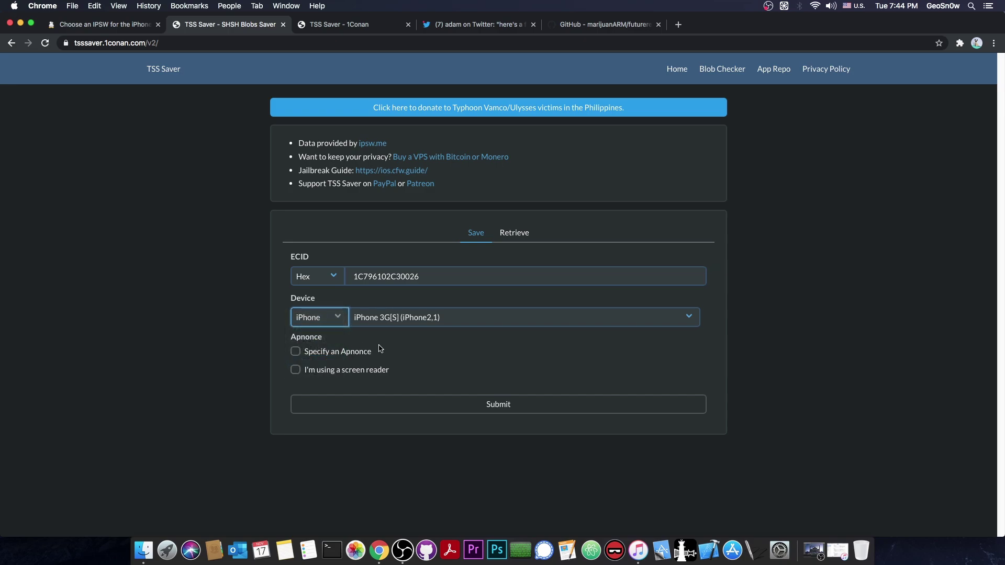
click(419, 323)
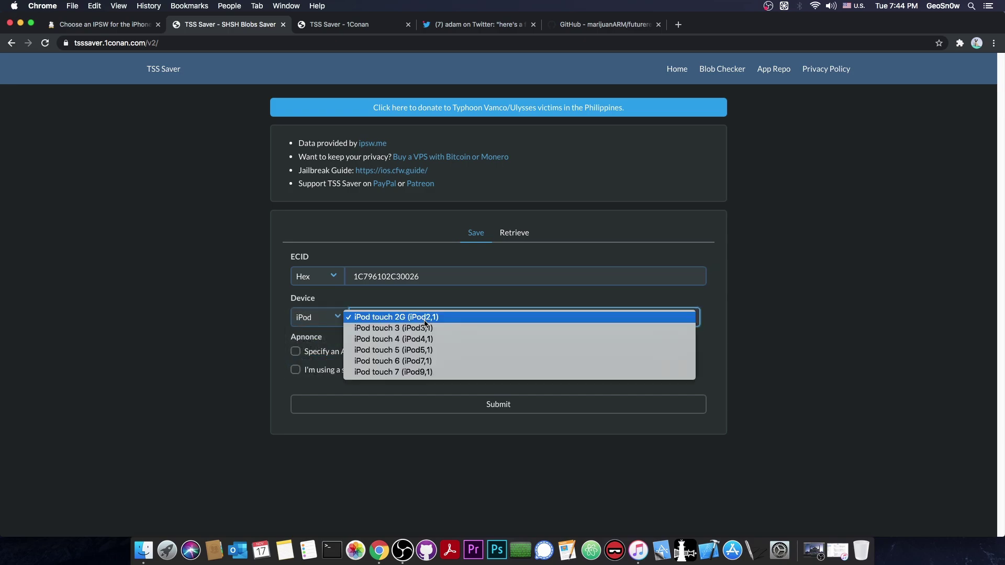
click(425, 373)
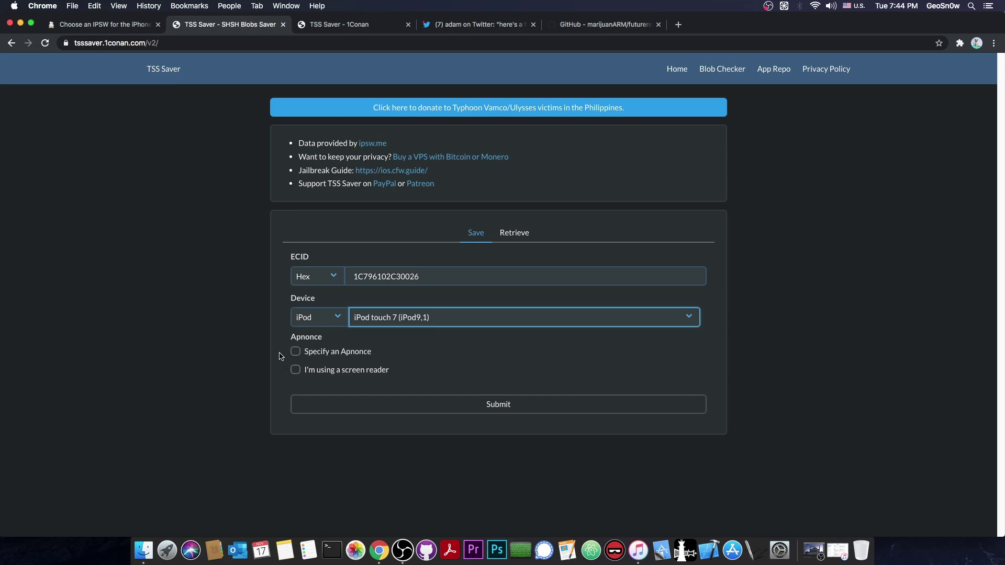
click(296, 352)
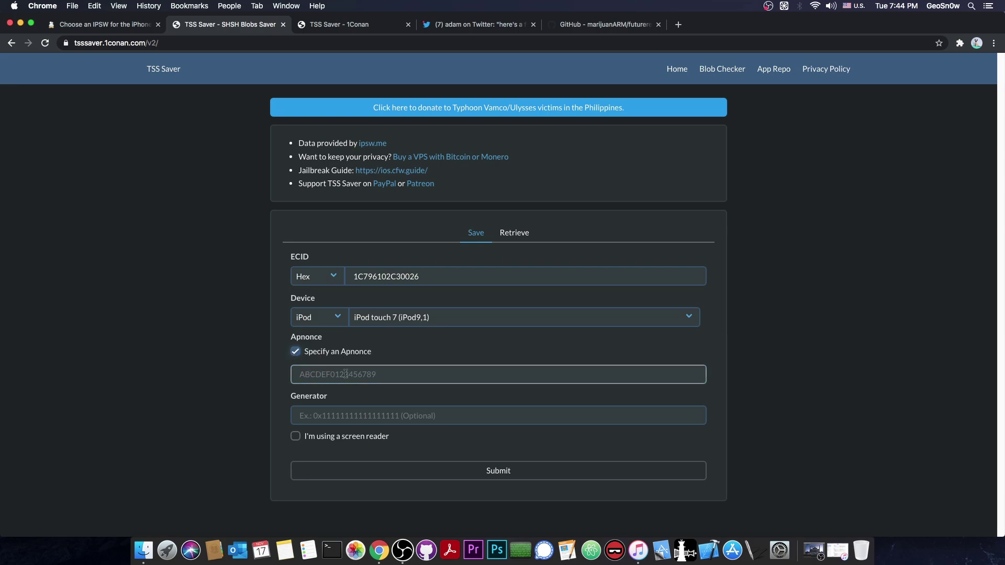
click(296, 353)
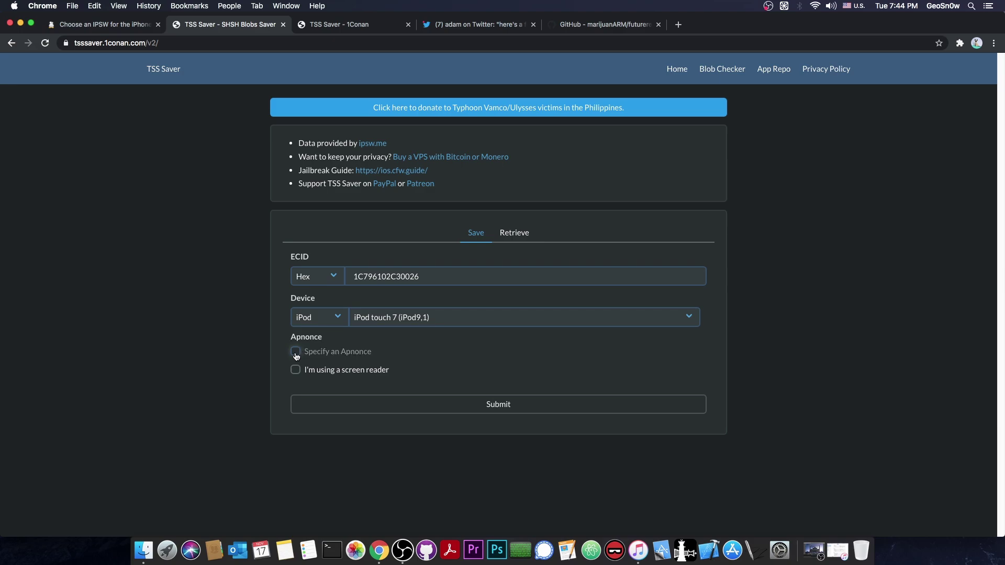
click(517, 407)
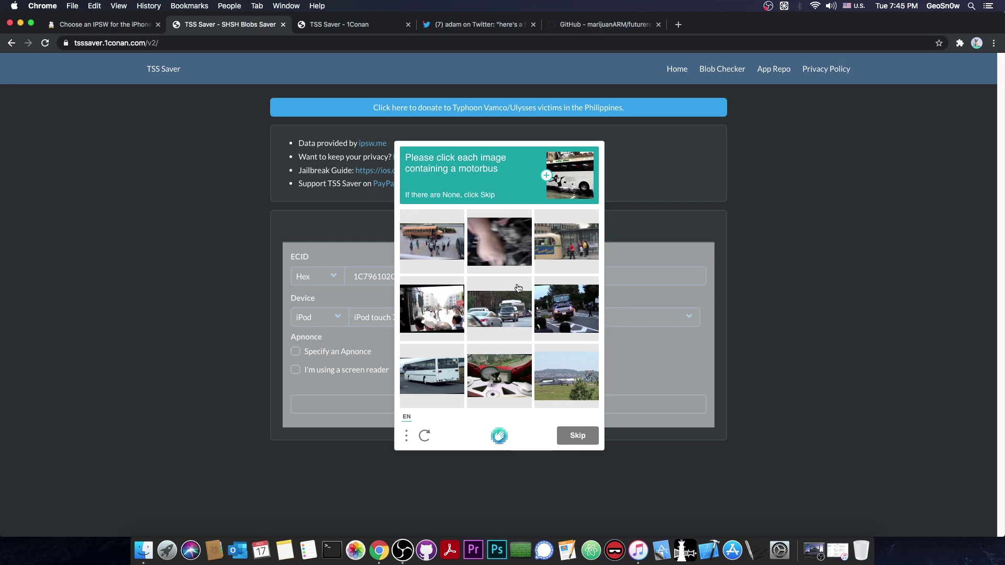
Skip the image captcha so the iPod is added to the queue.
click(580, 432)
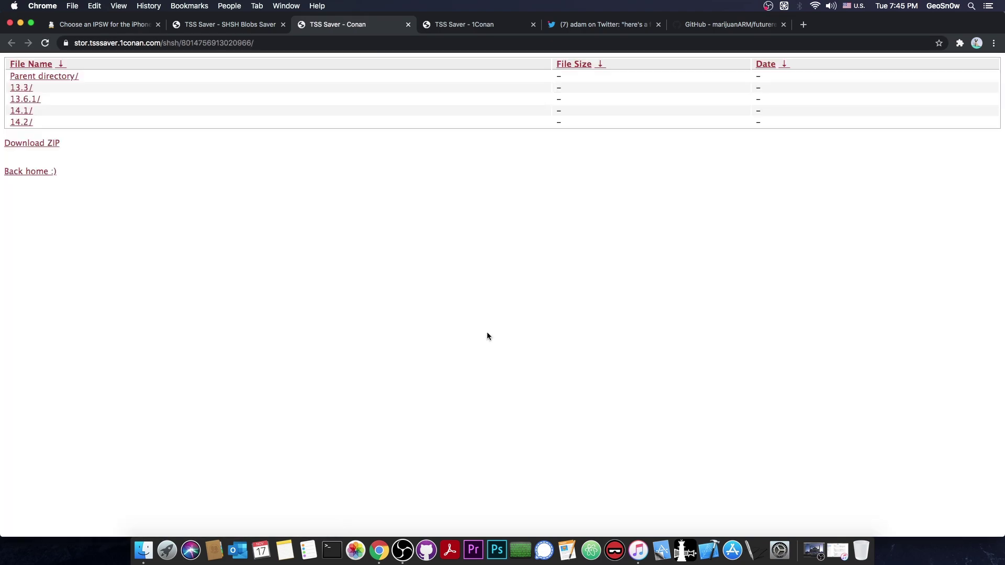
Download the 14.2/noapnonce iPod9,1 .shsh2 blob and save it to the Desktop.
click(24, 123)
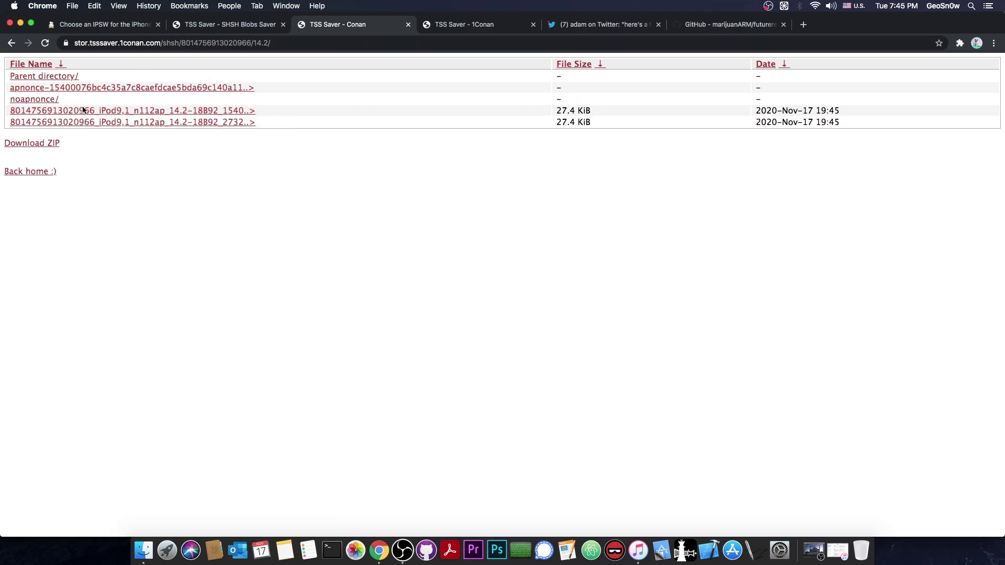
click(48, 101)
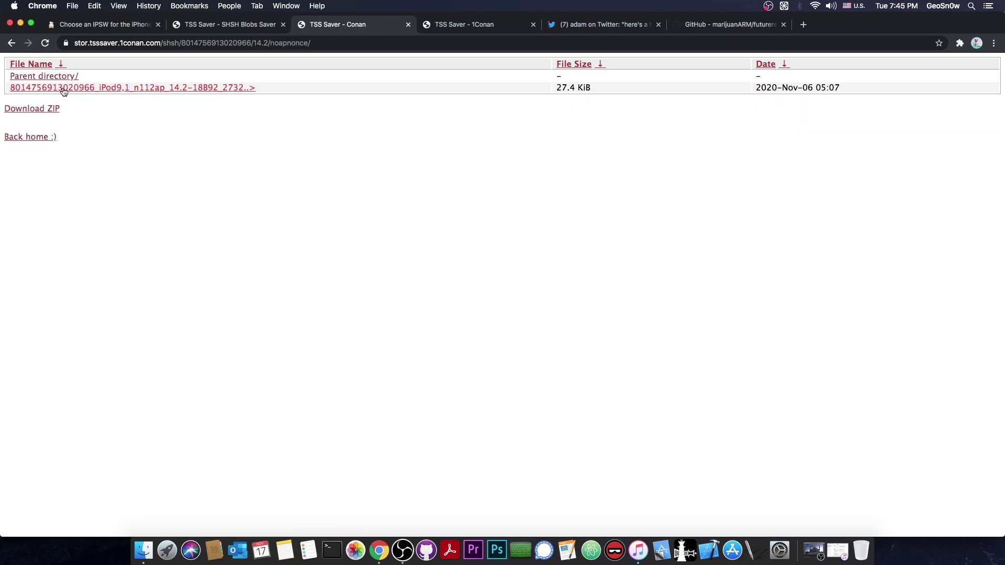
click(165, 90)
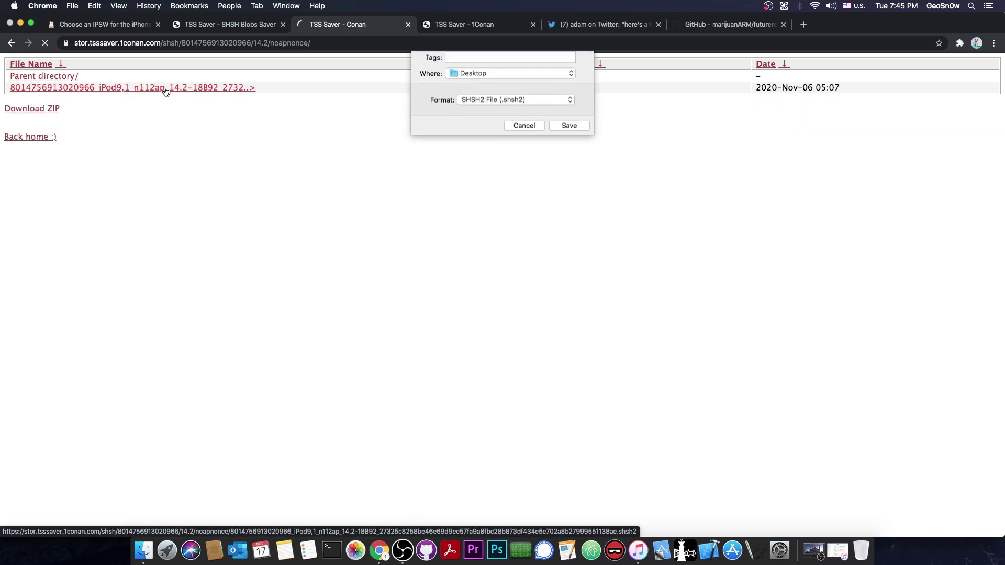
click(569, 147)
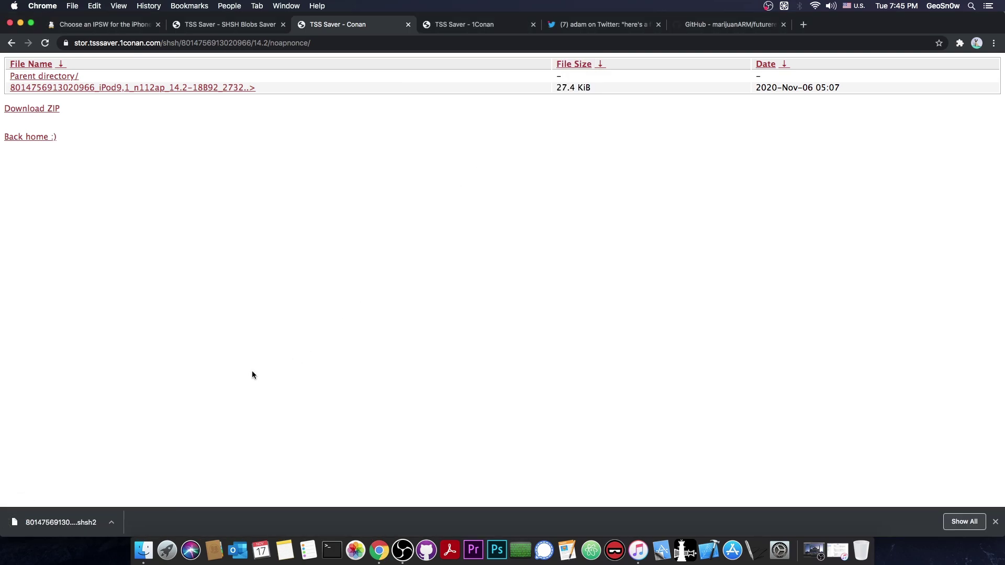
click(332, 550)
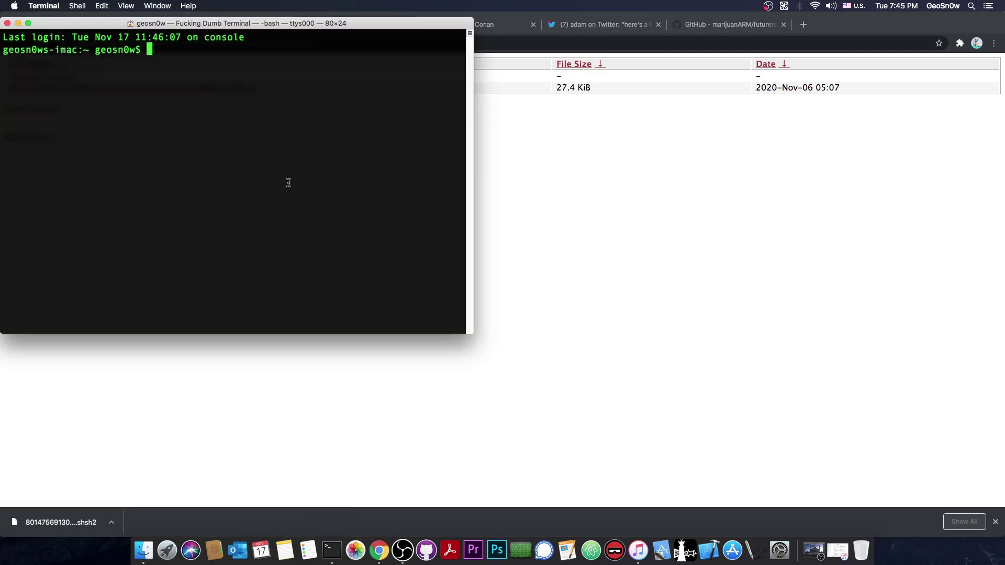
text(cat)
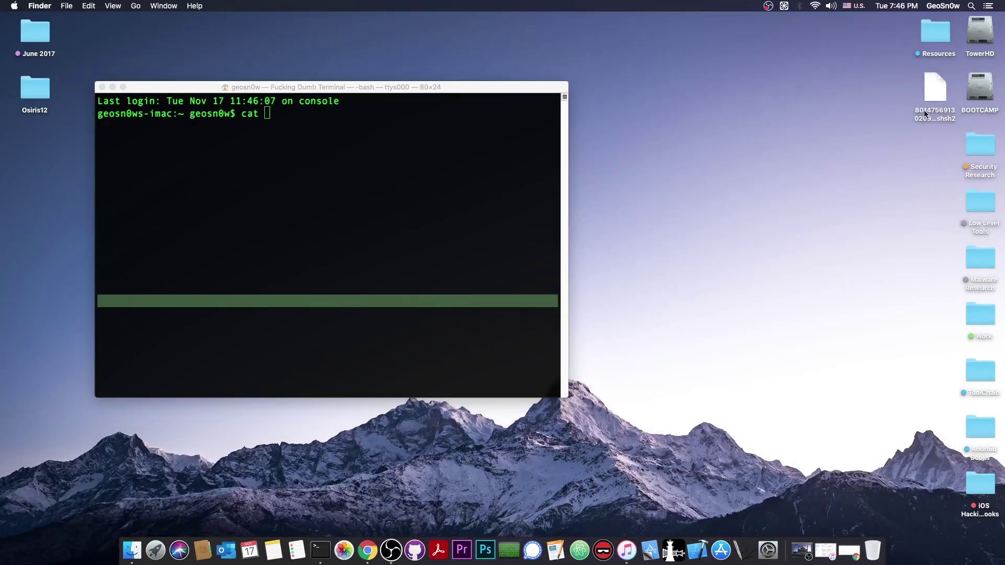
drag(924, 114, 359, 213)
key(Return)
scroll(440, 193, up, 15)
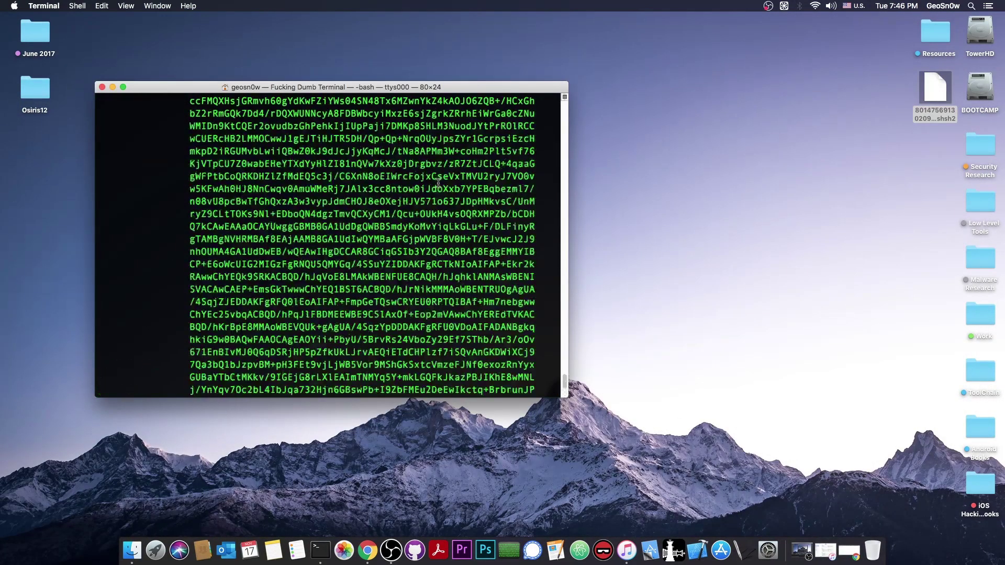
scroll(445, 199, up, 10)
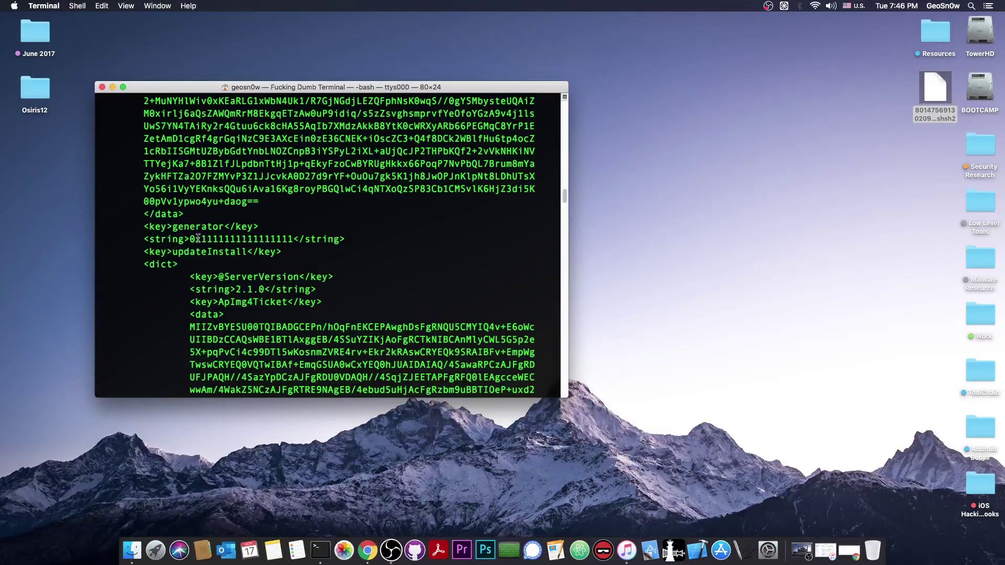
drag(190, 240, 297, 240)
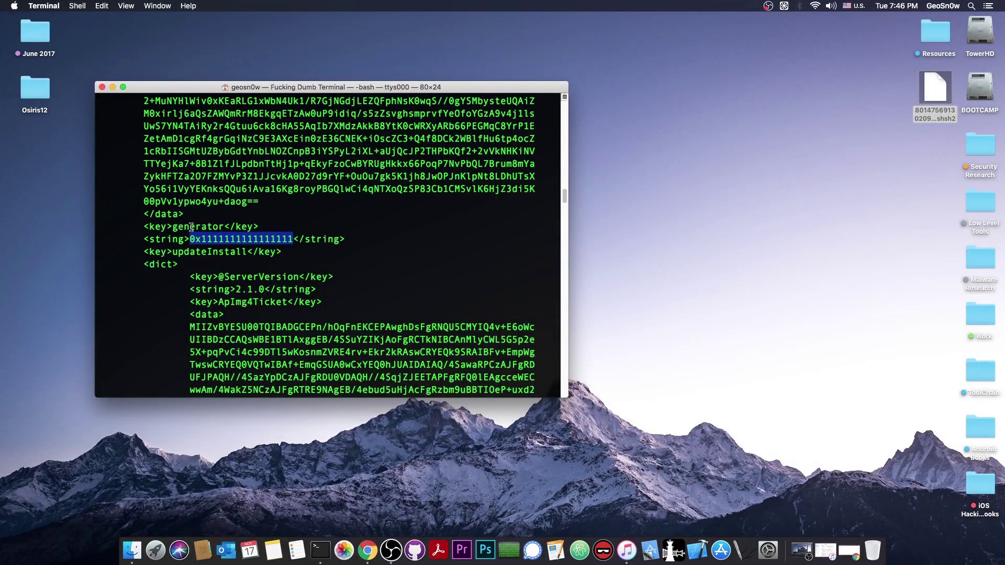
scroll(191, 226, up, 20)
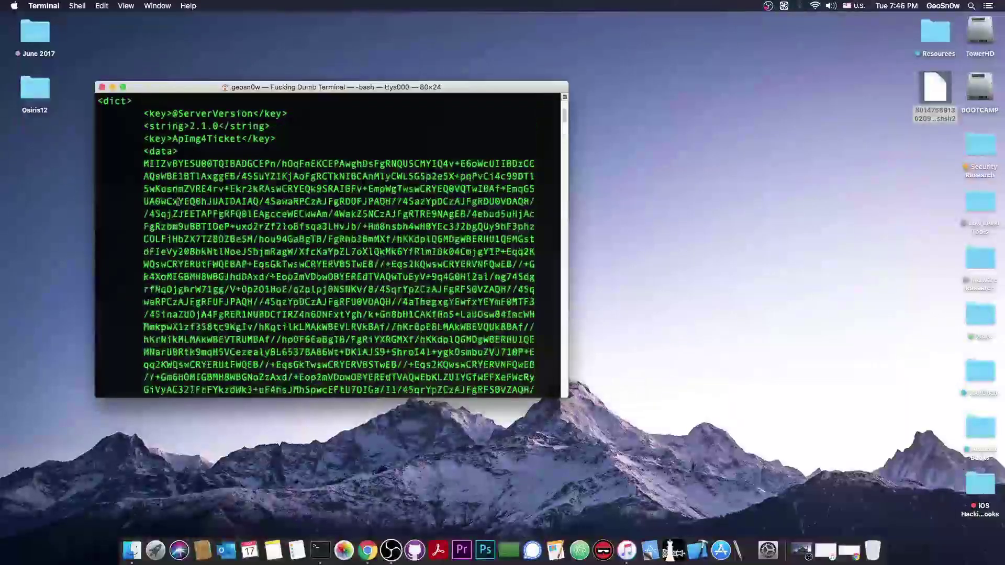
Close the 'Device added to queue' confirmation on the TSS Saver page.
key(super+Tab)
click(458, 26)
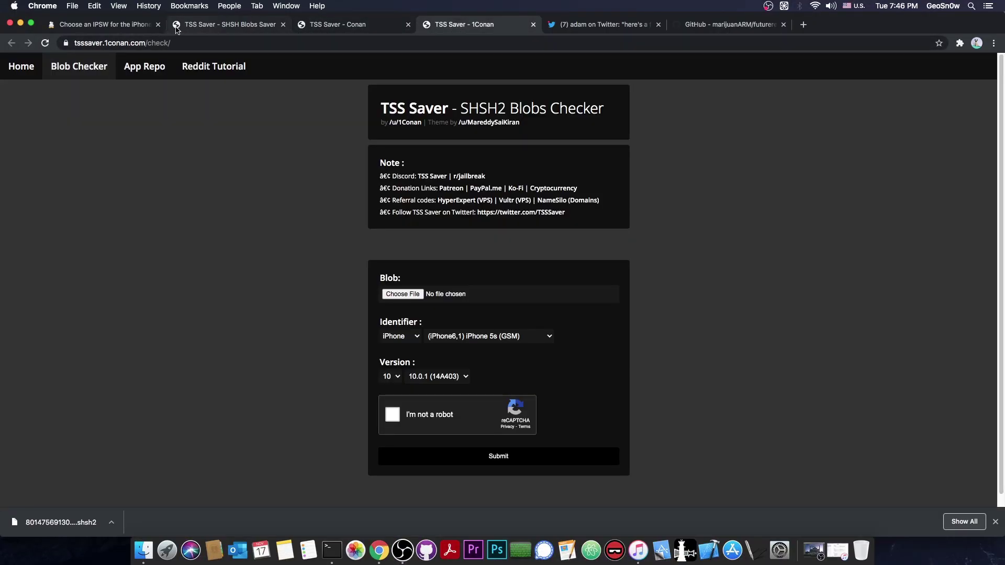
click(226, 27)
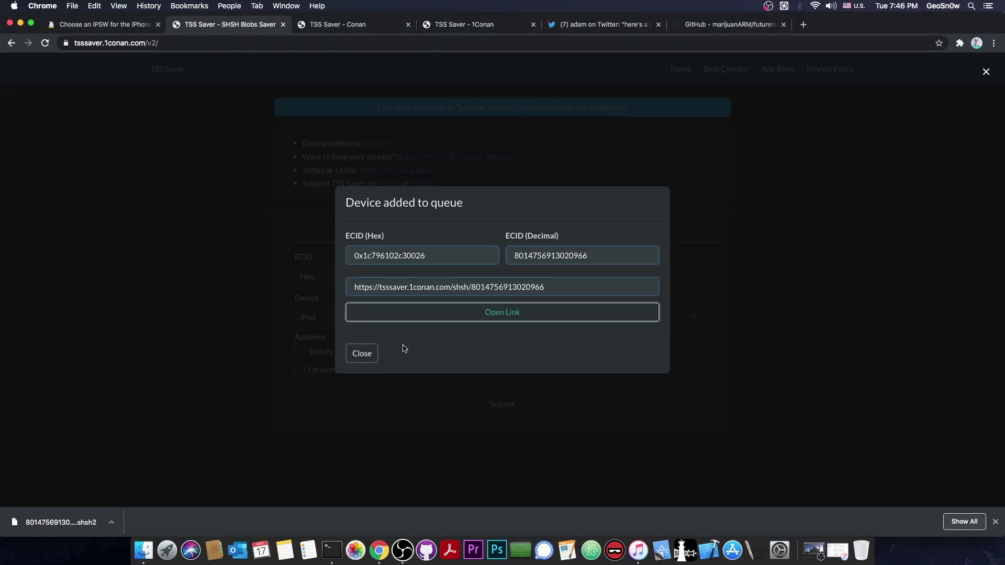
click(362, 353)
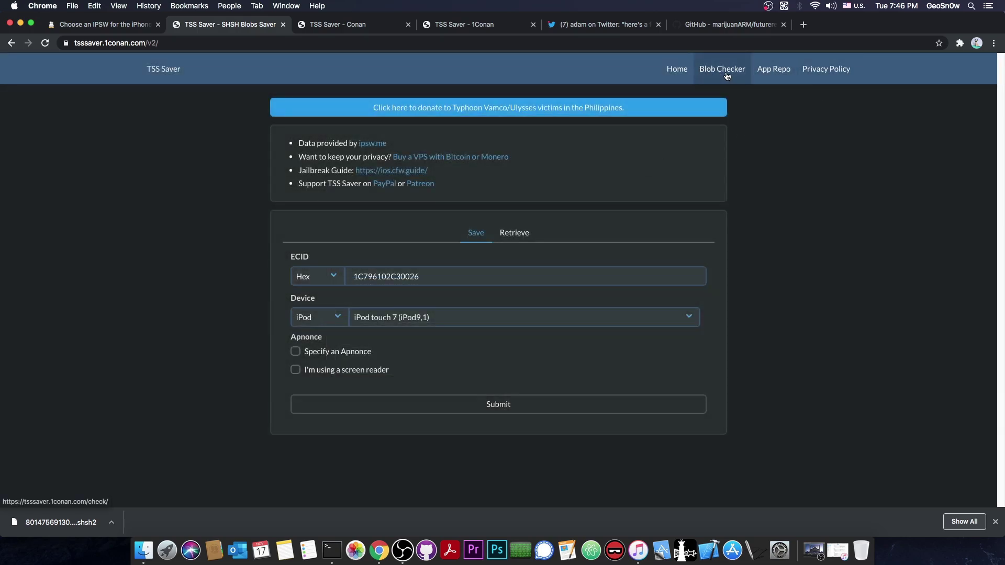
Load the downloaded .shsh2 into Blob Checker, pass the reCAPTCHA, and submit the check.
click(474, 24)
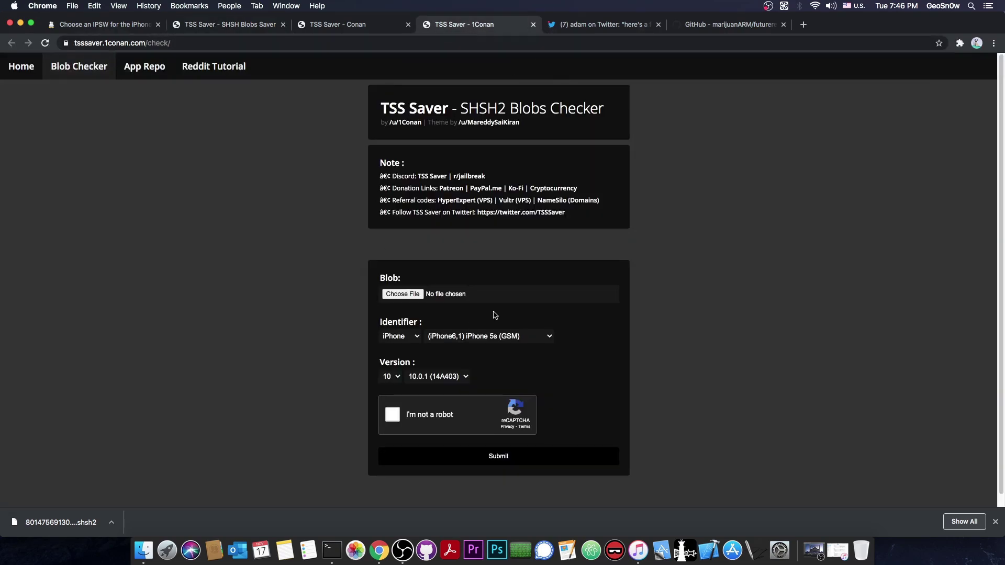
drag(500, 308, 409, 298)
click(395, 422)
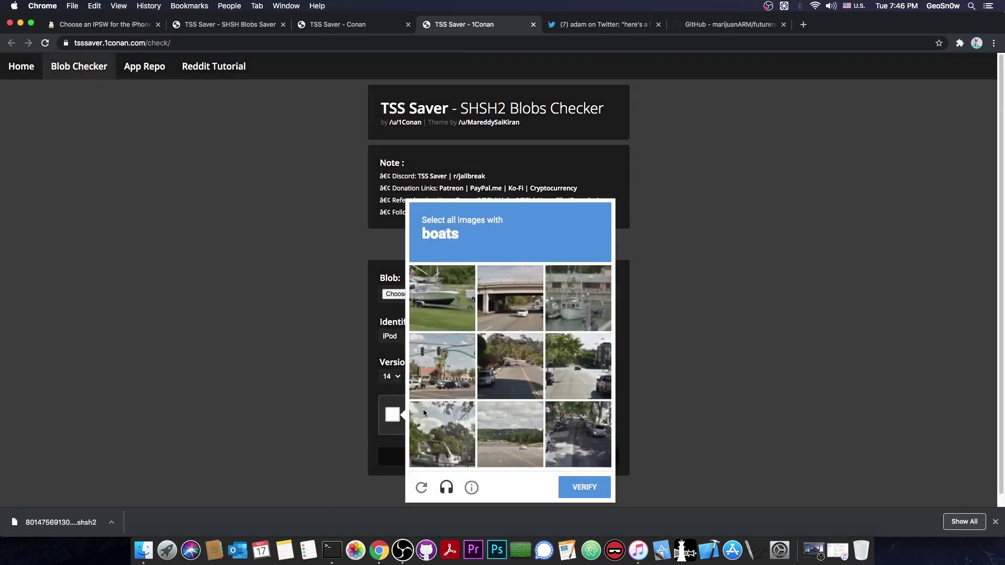
click(498, 457)
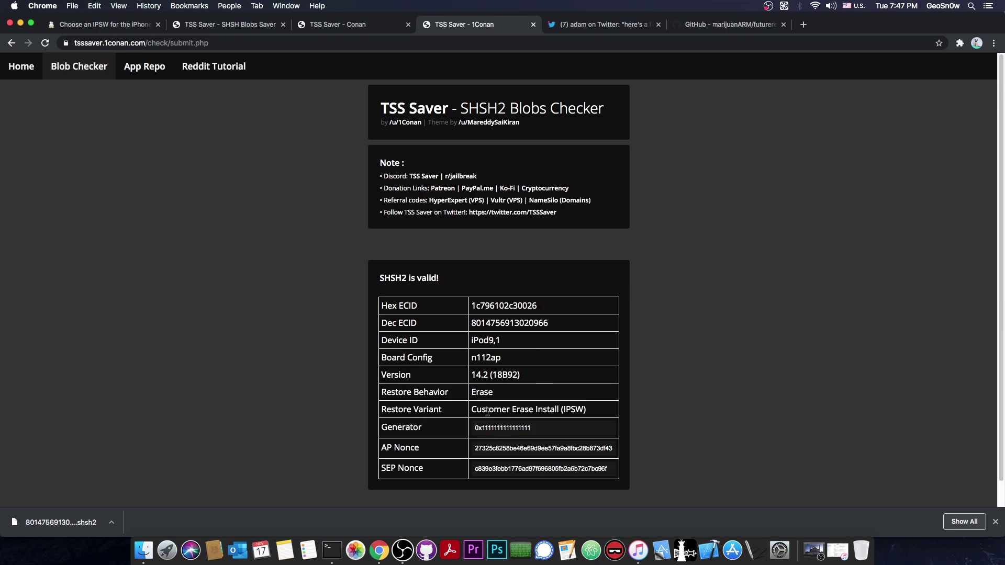
click(531, 423)
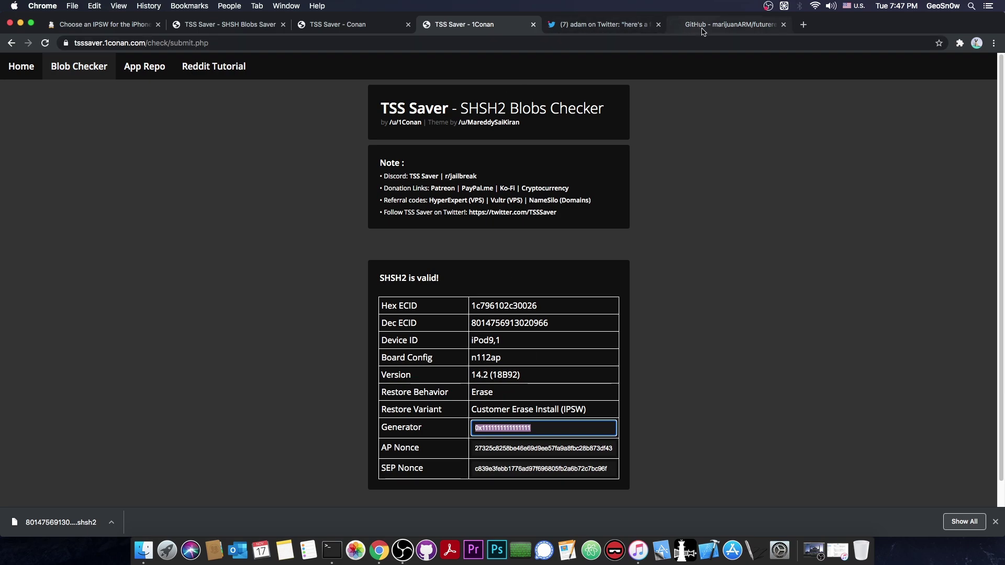
click(728, 25)
click(996, 522)
scroll(607, 312, down, 2)
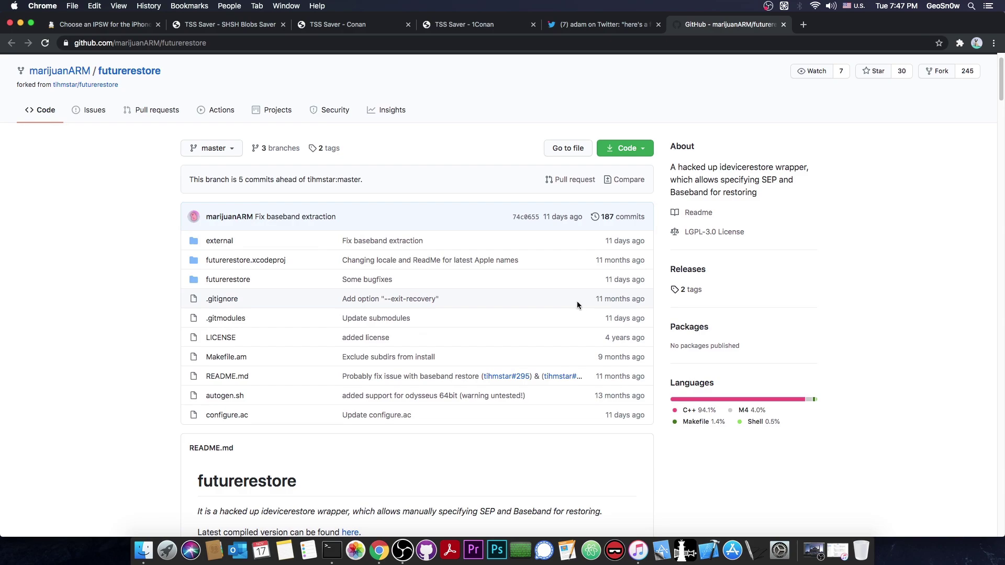
click(20, 23)
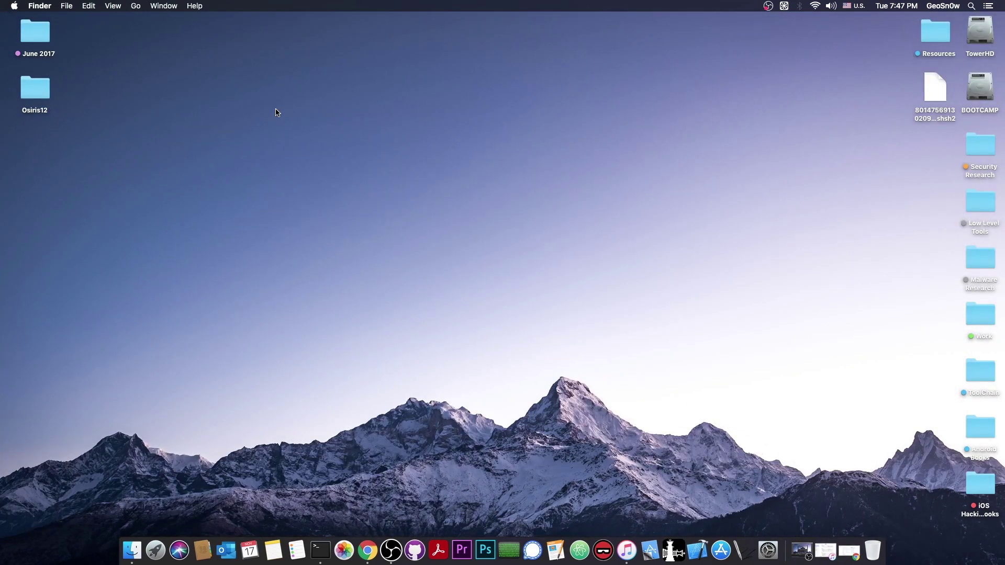